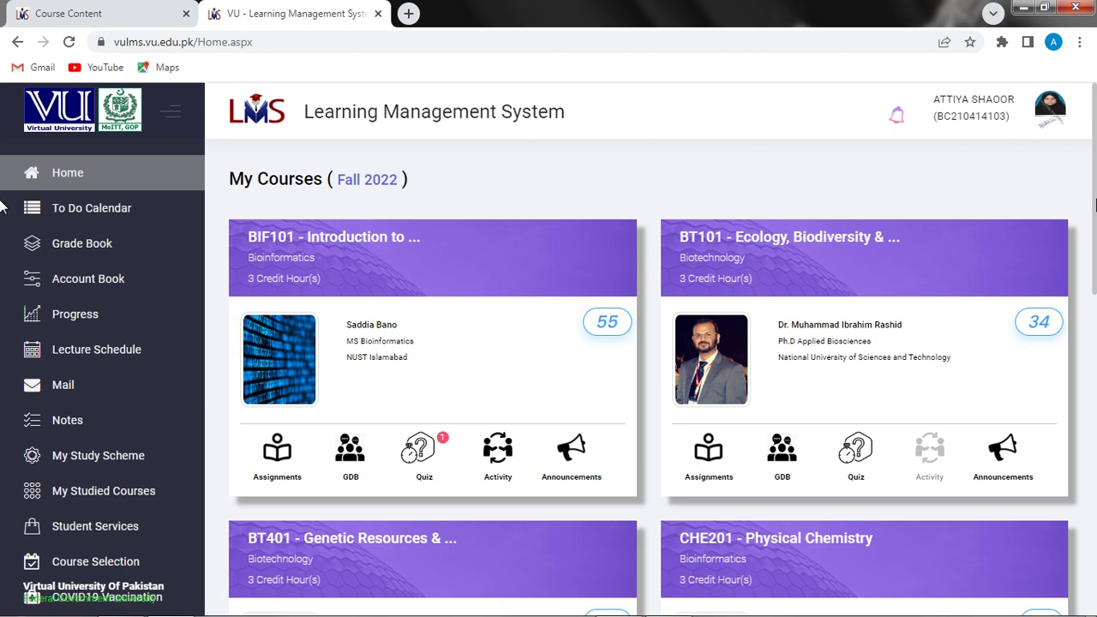
Open the current lesson of the BT101 - Ecology, Biodiversity & Evolution course from the course list.
scroll(2, 204, down, 1)
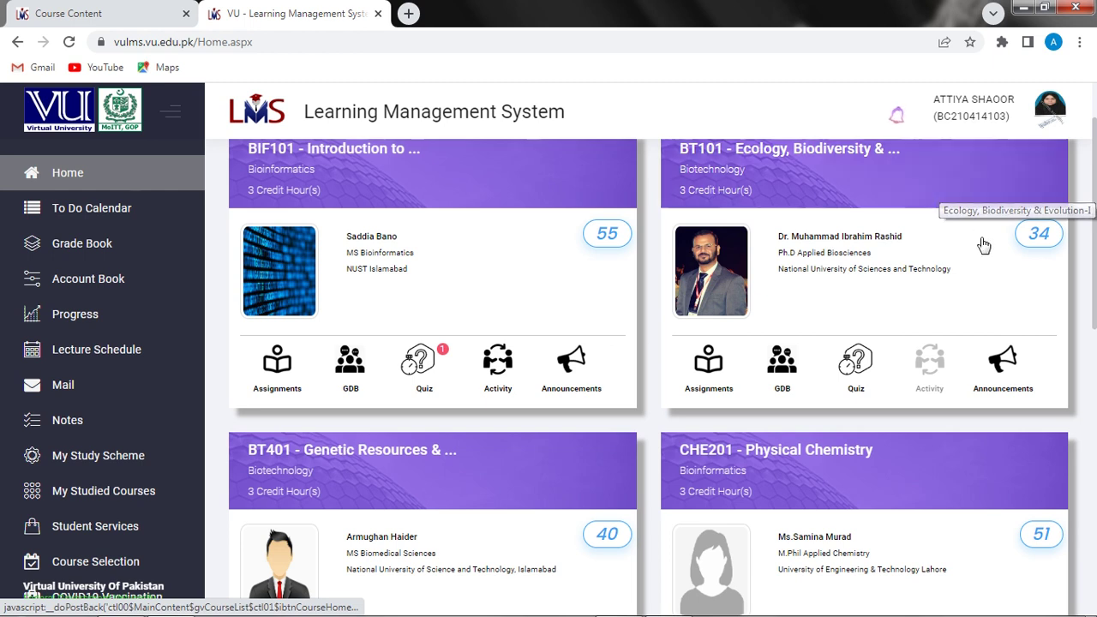
click(1044, 235)
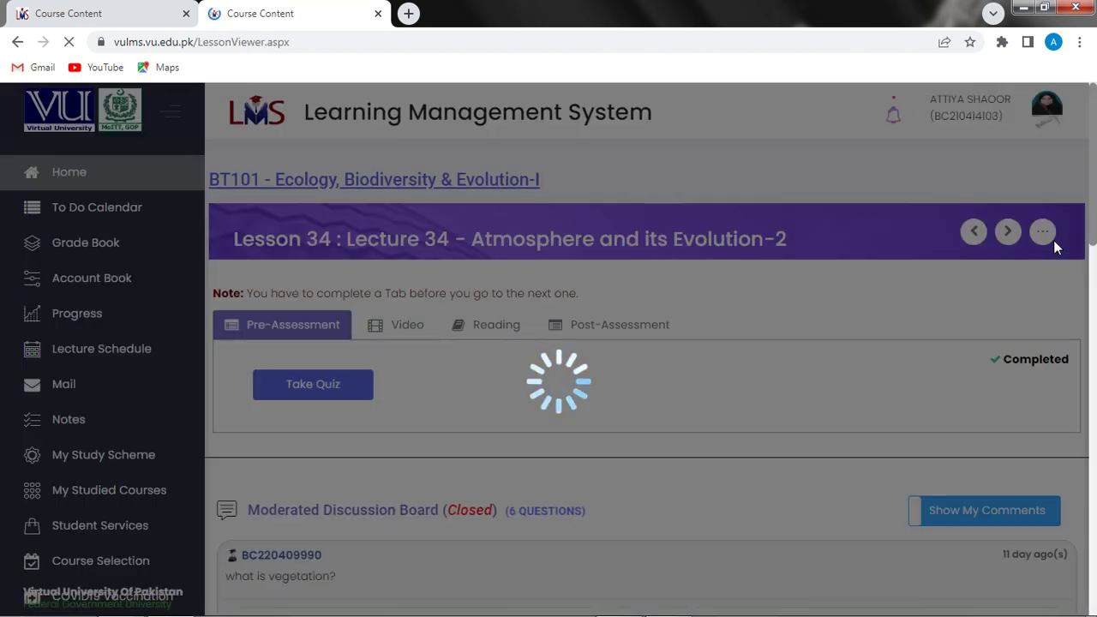
mouse_move(1055, 242)
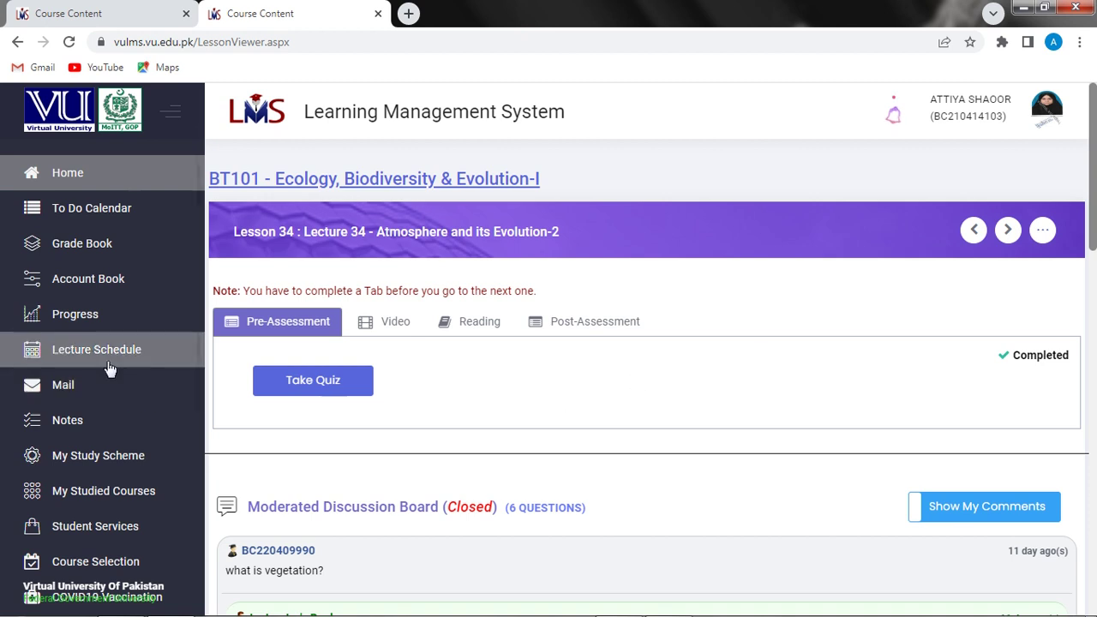
Start a retake of the Pre-Assessment quiz for Lesson 34 and bring the answer options into view.
click(325, 391)
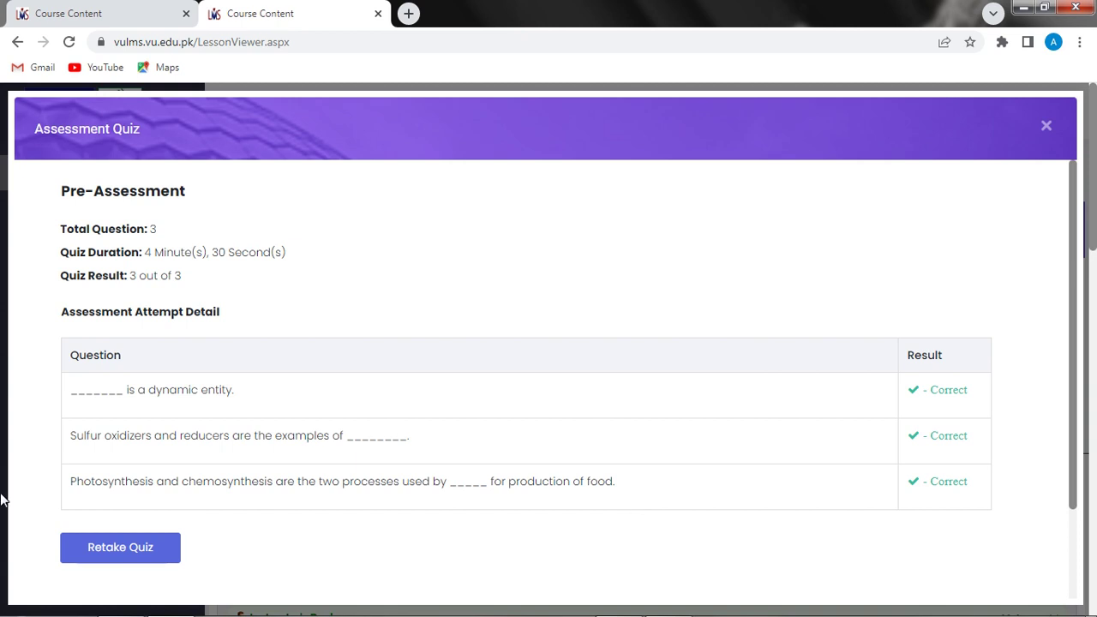
click(149, 555)
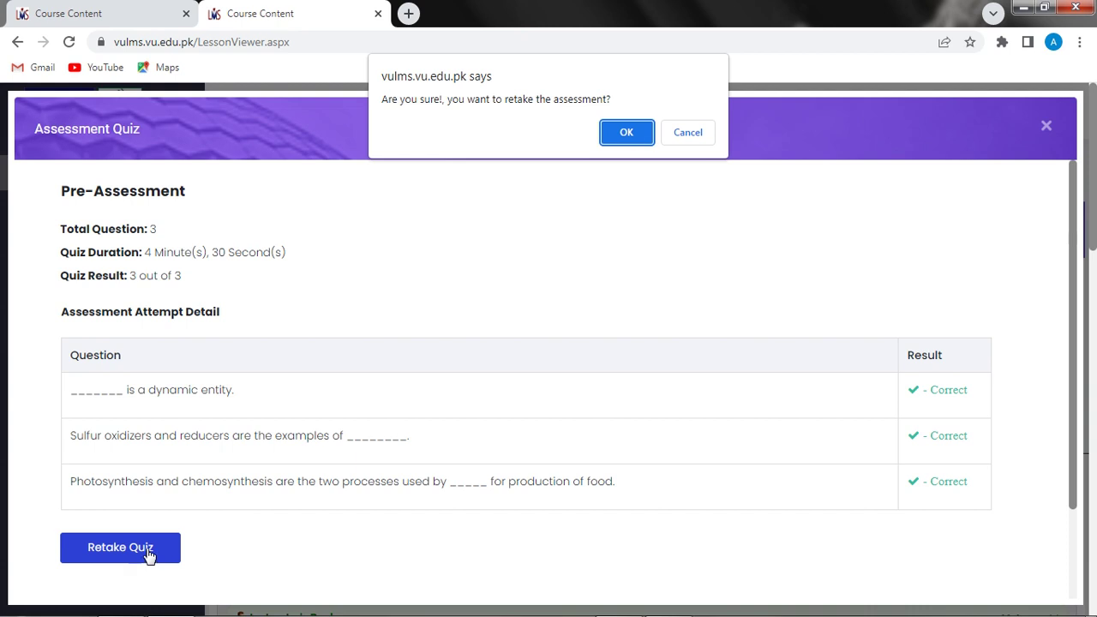
click(645, 137)
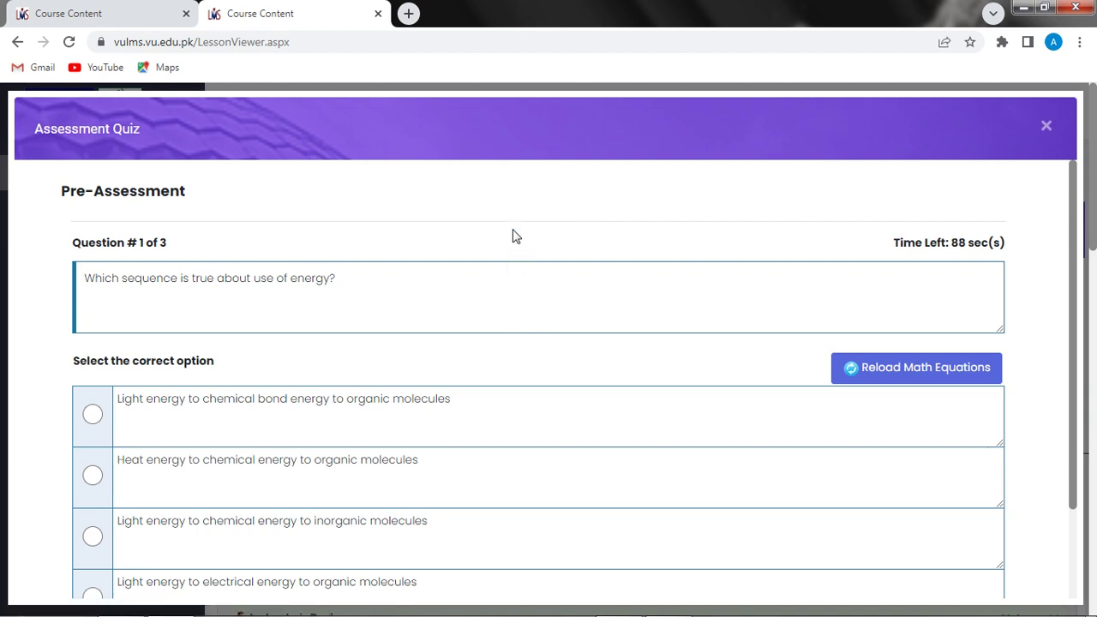
click(1071, 301)
drag(1071, 302, 1070, 372)
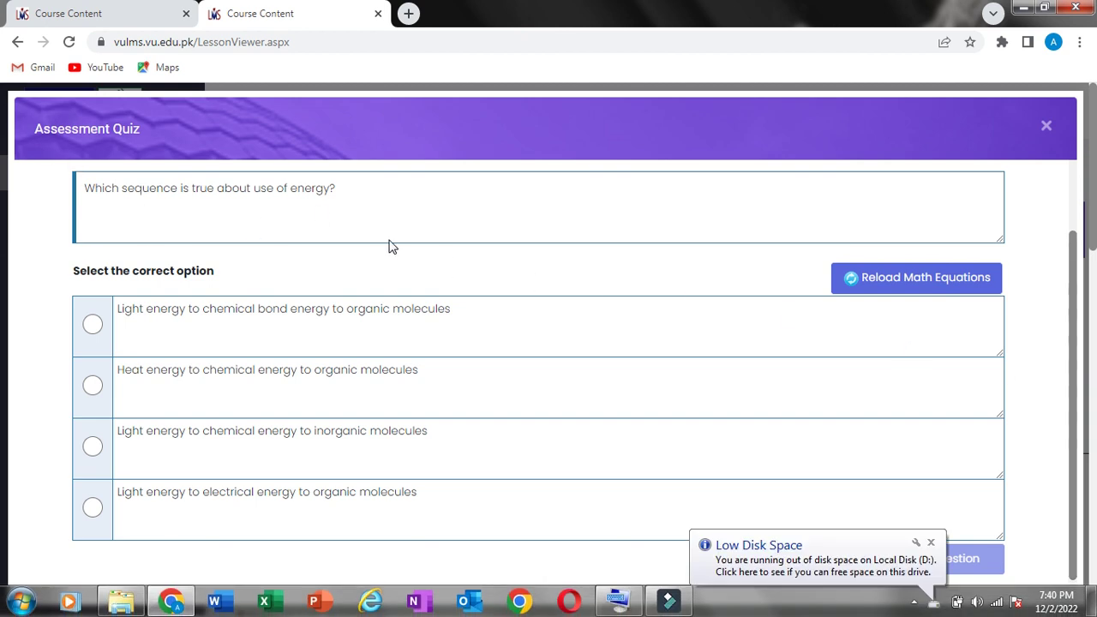
click(927, 554)
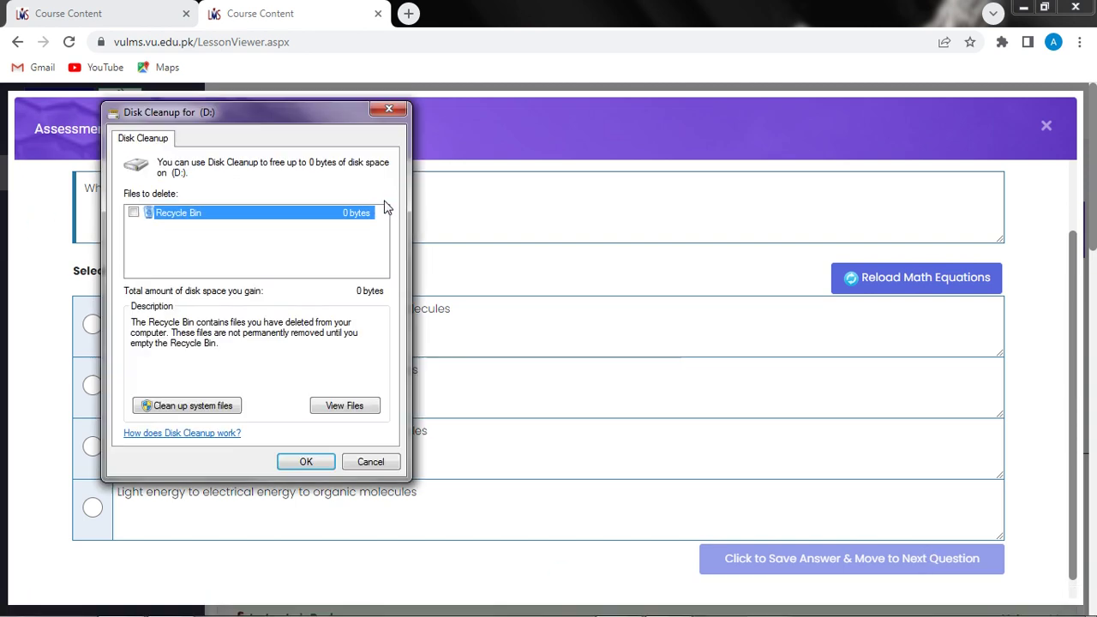
click(389, 112)
right_click(390, 116)
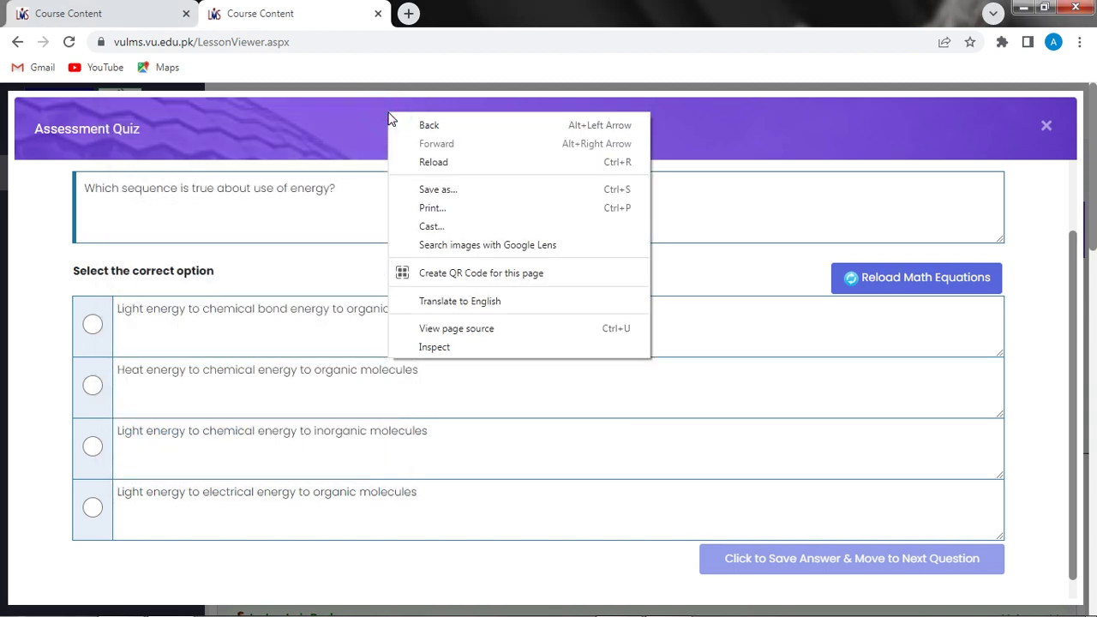
click(72, 288)
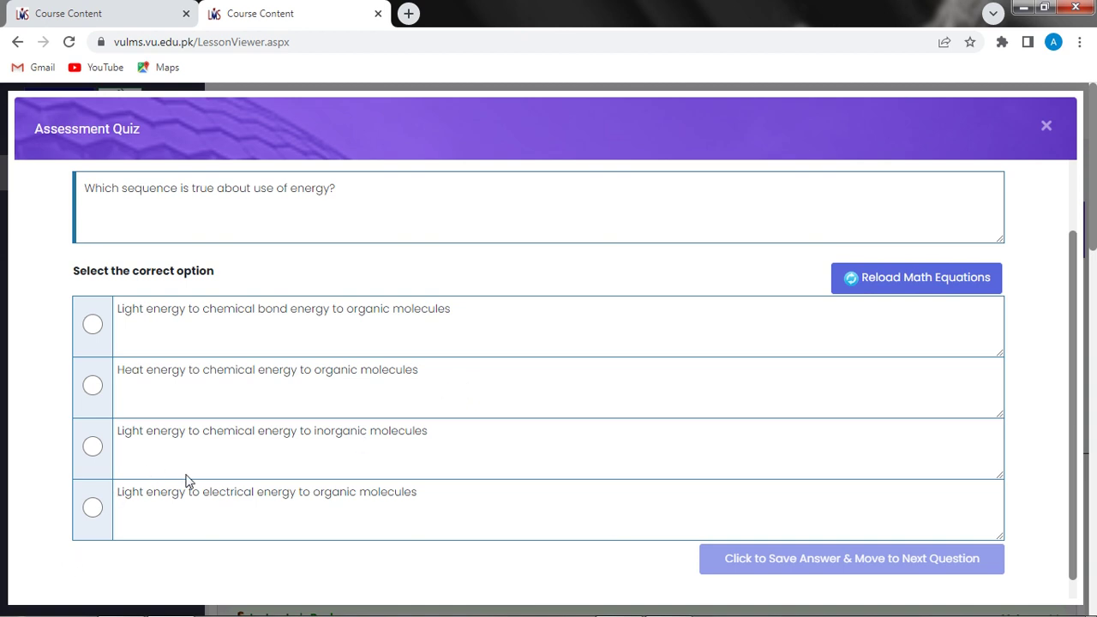
Answer the energy-use question with "Heat energy to chemical energy to organic molecules" and the population question with "Species", saving each, and close the quiz.
click(94, 386)
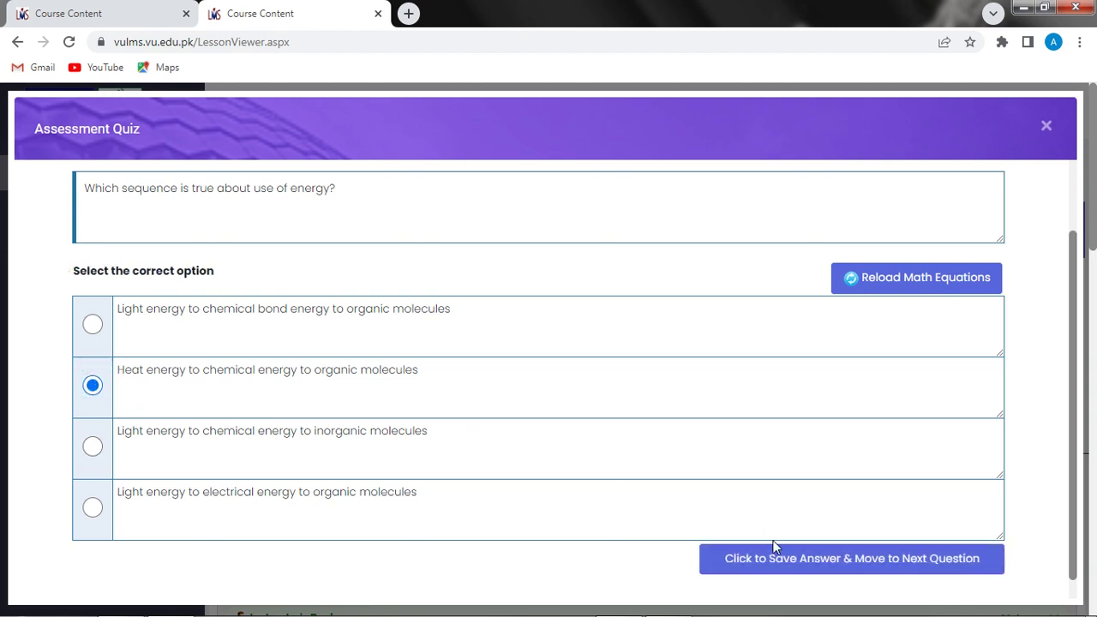
click(777, 558)
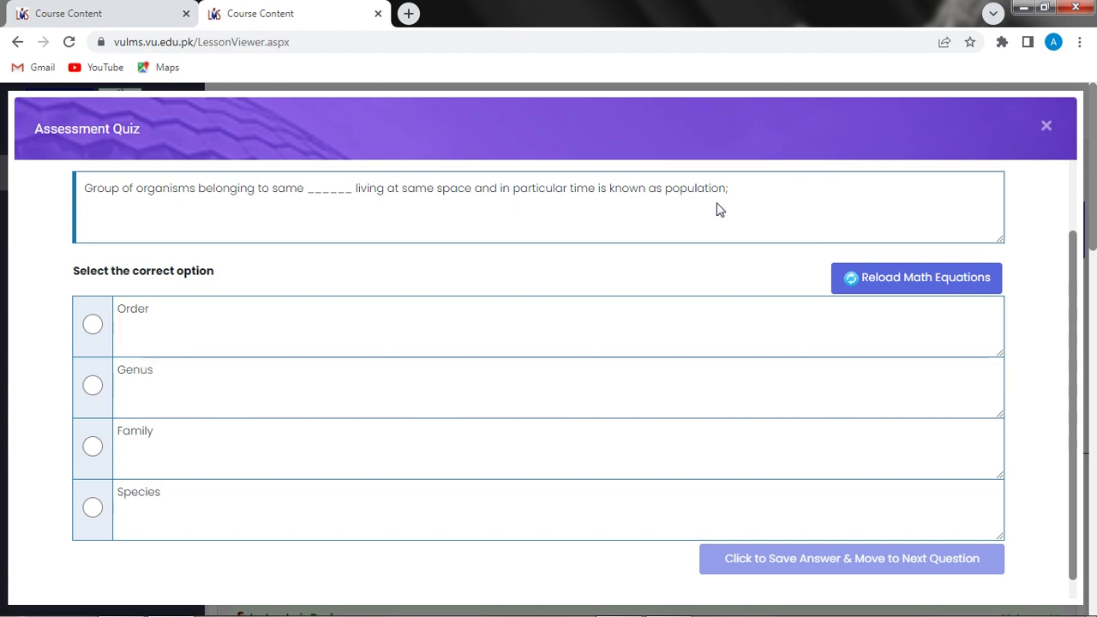
click(93, 509)
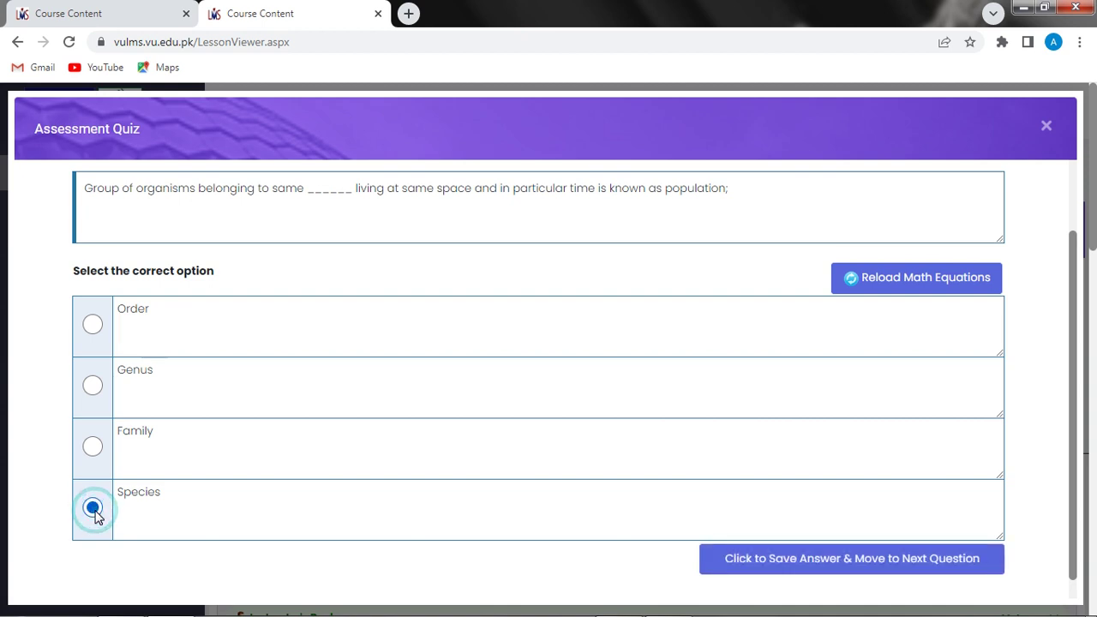
click(793, 568)
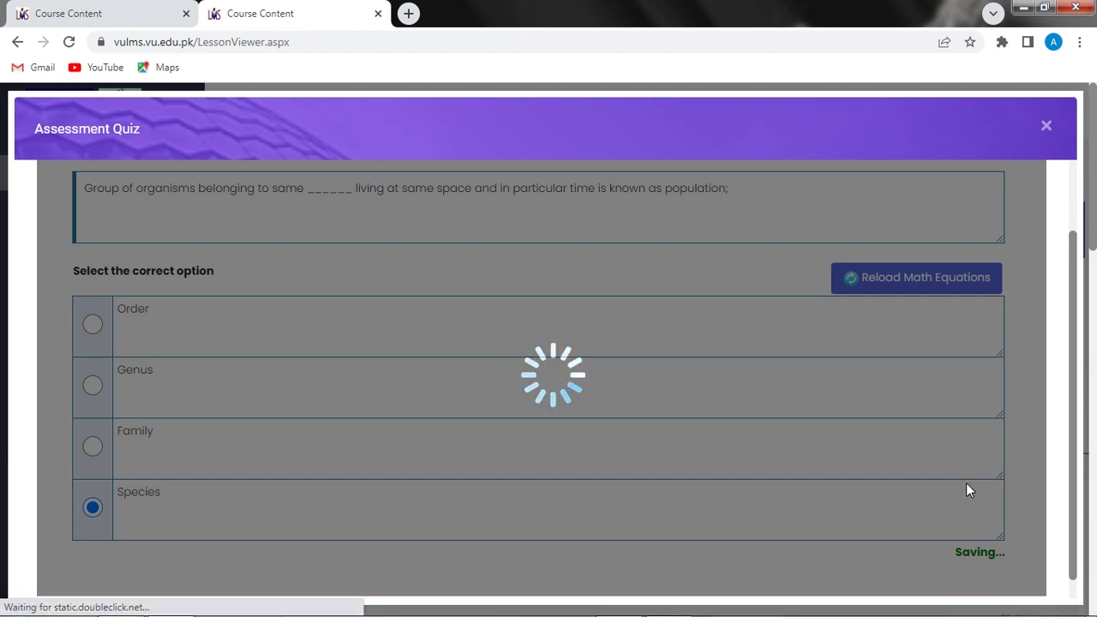
click(1048, 128)
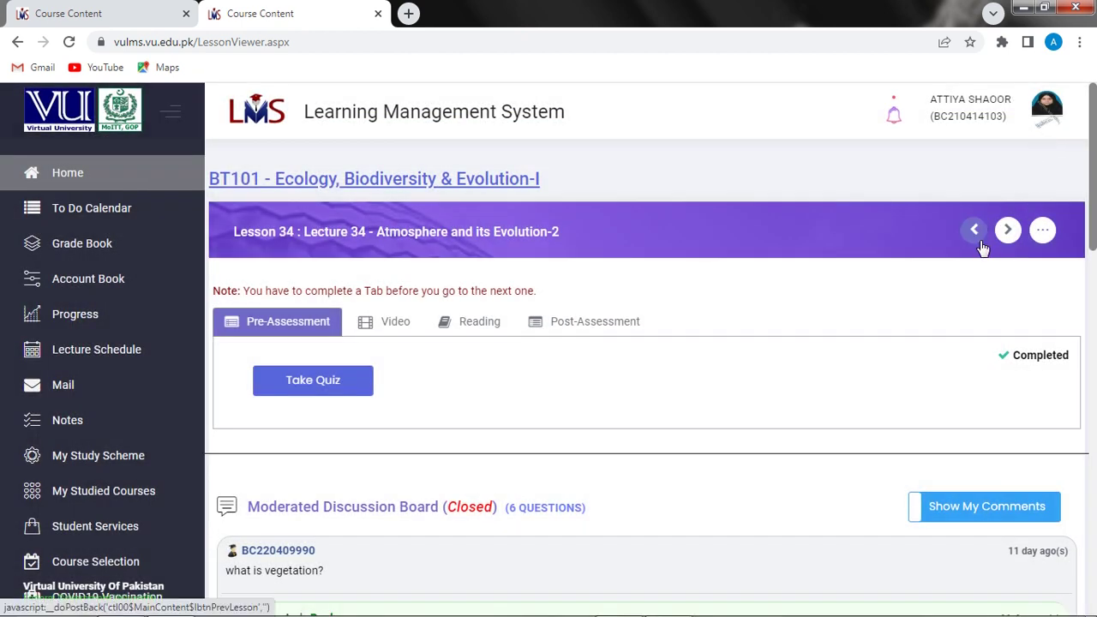
Open the lecture video of Lesson 34 and pause its playback.
click(397, 322)
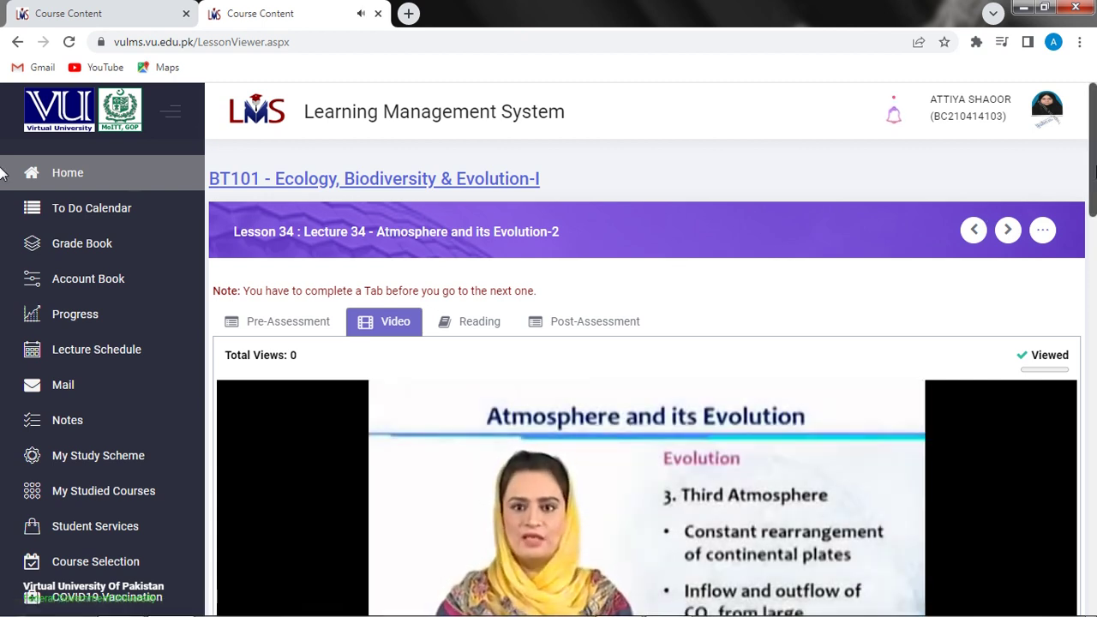
scroll(1095, 171, down, 2)
scroll(1096, 171, down, 2)
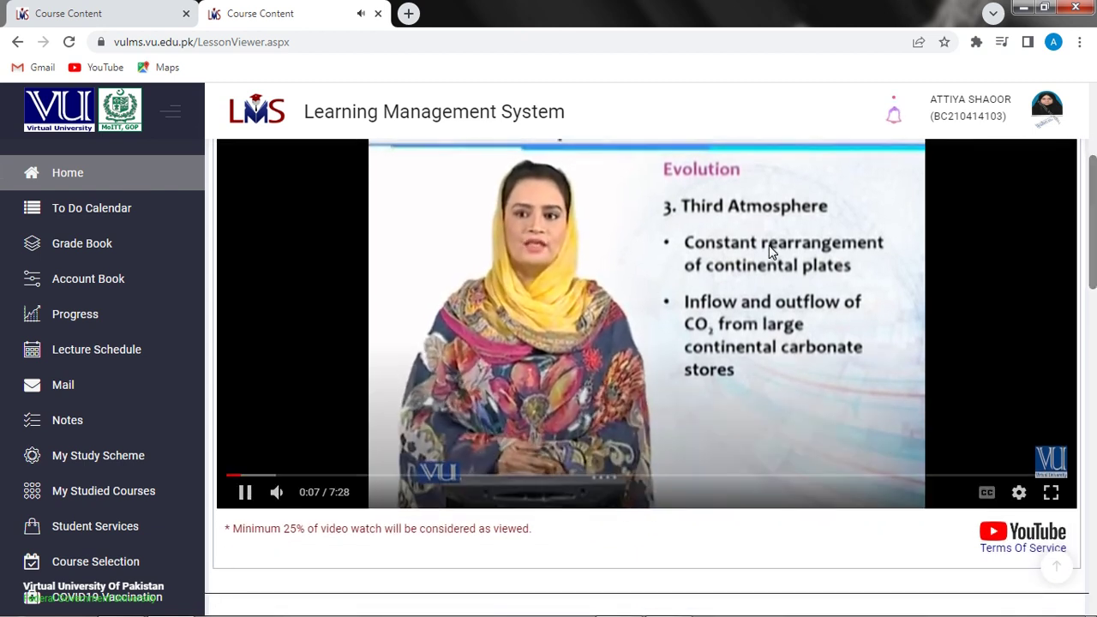
click(746, 305)
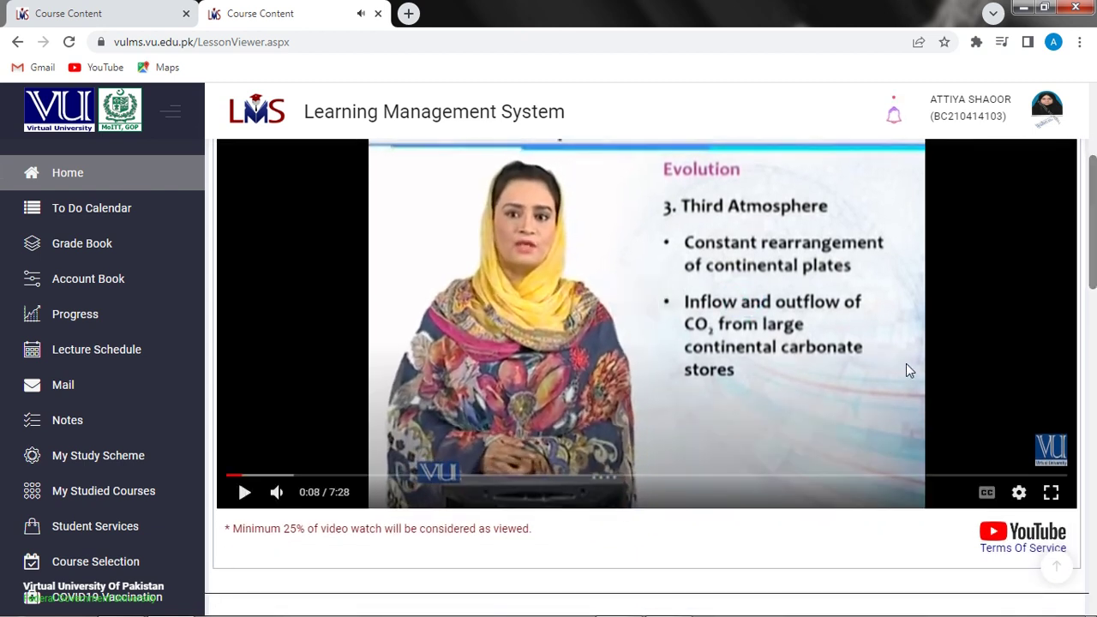
Show the lecture video in full screen and set its playback speed to 1.75.
click(1049, 493)
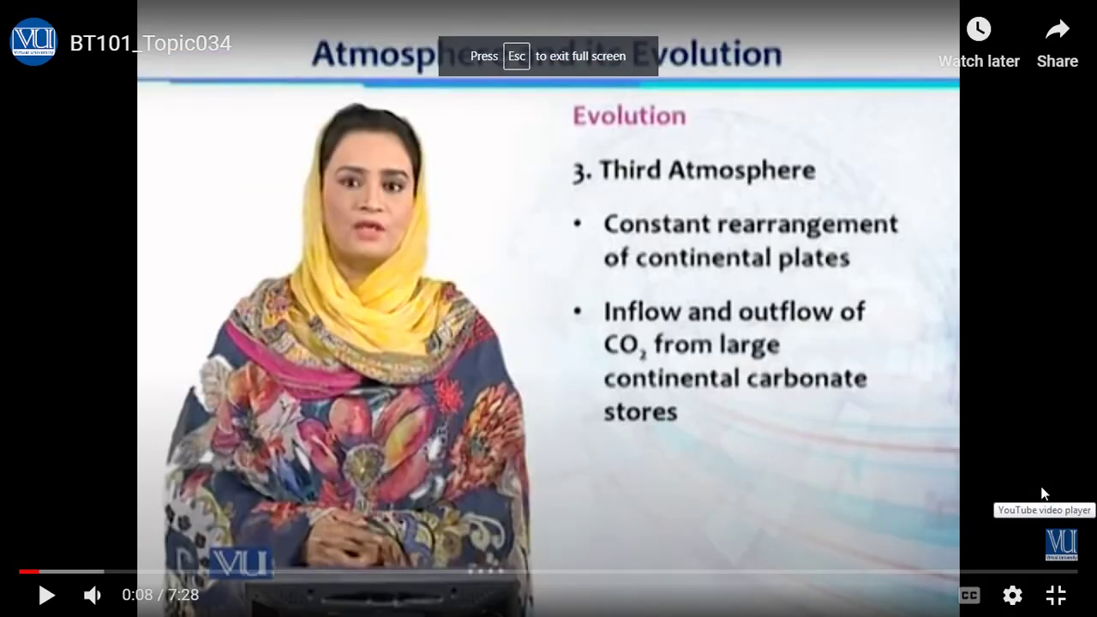
click(1013, 596)
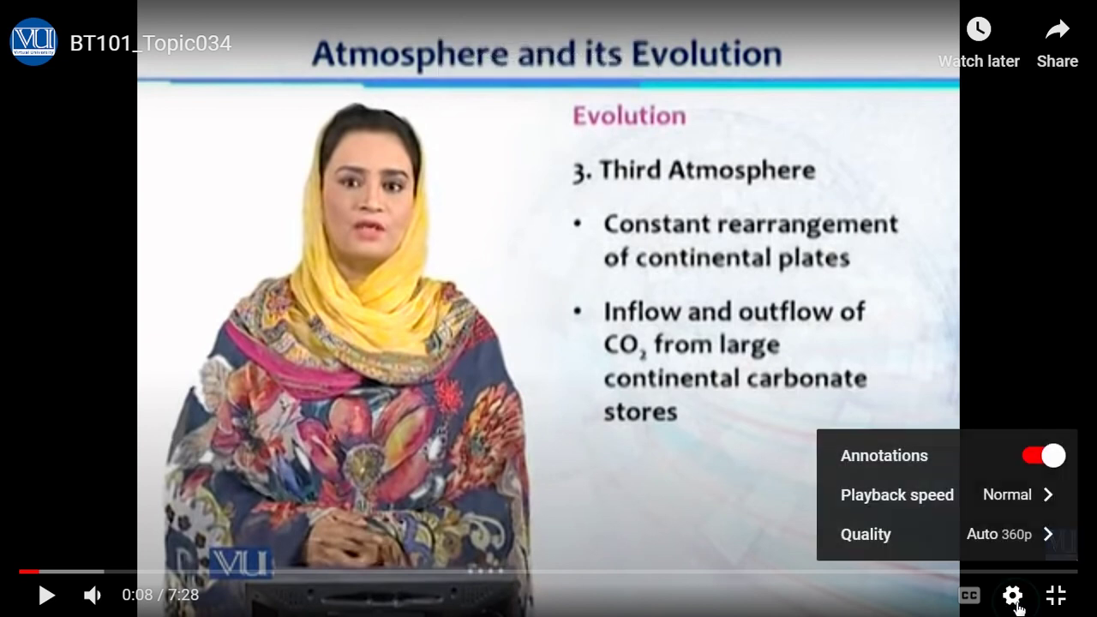
click(999, 493)
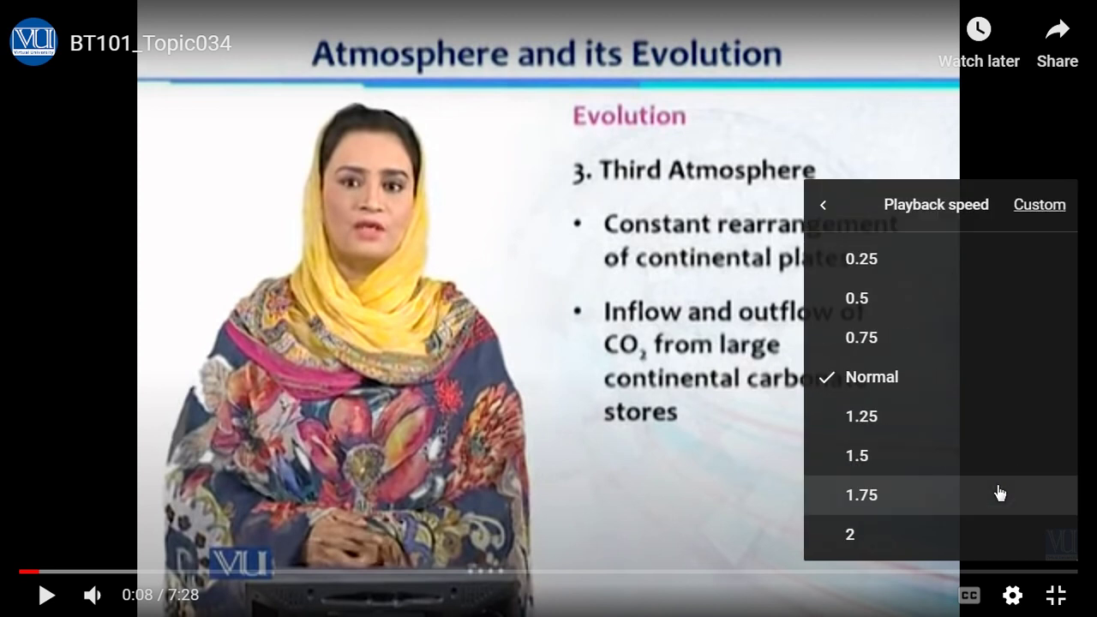
click(1000, 493)
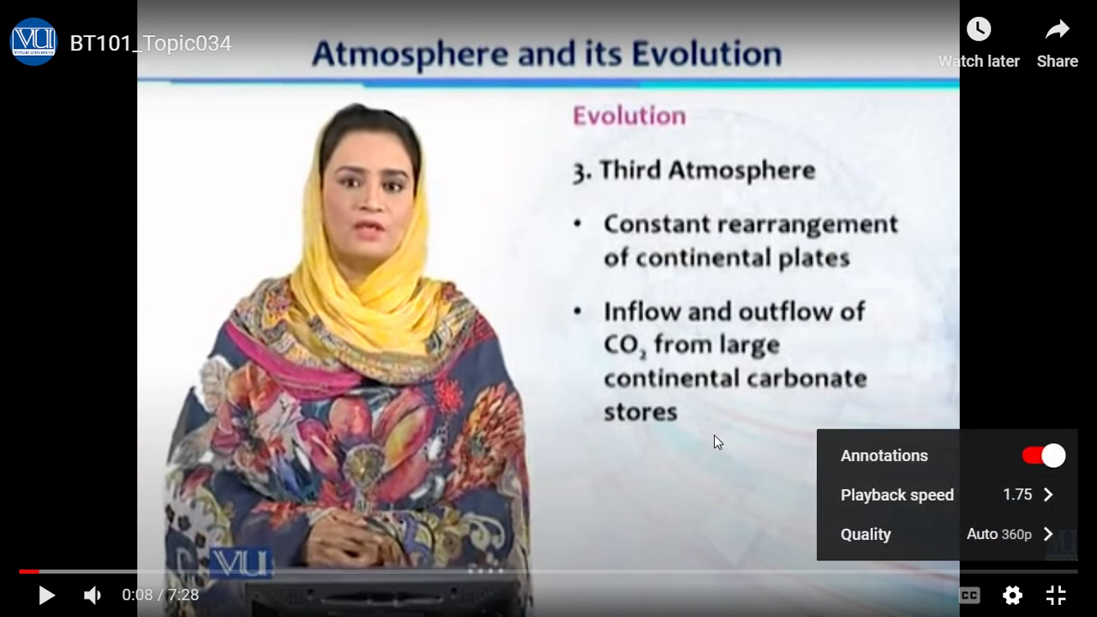
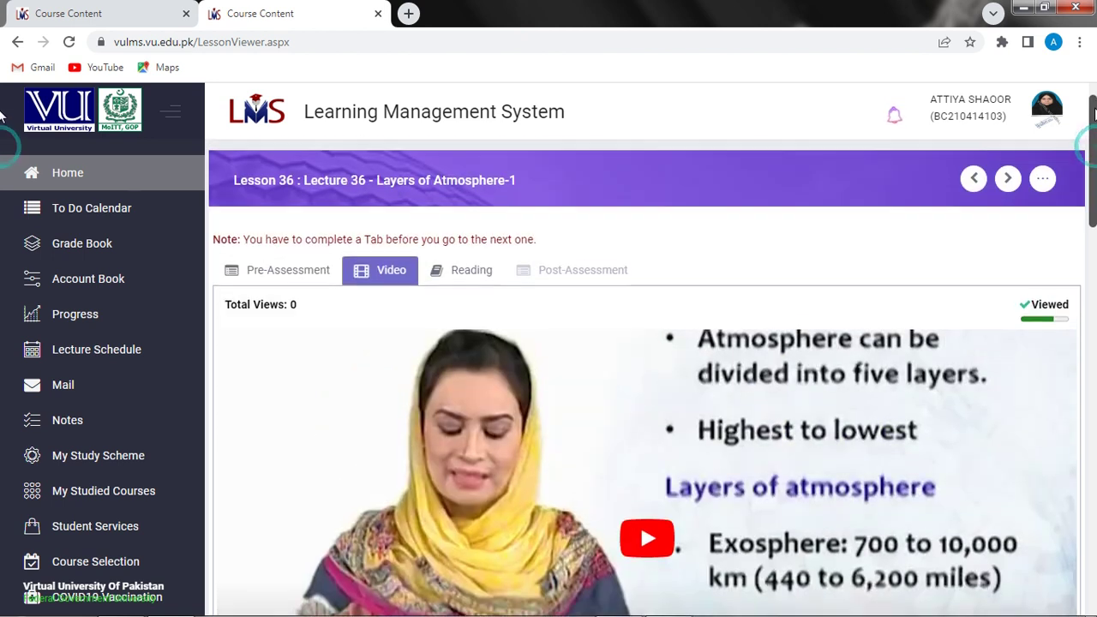
Open the reading content of Lesson 36 and start the lesson's Post-Assessment quiz.
click(450, 282)
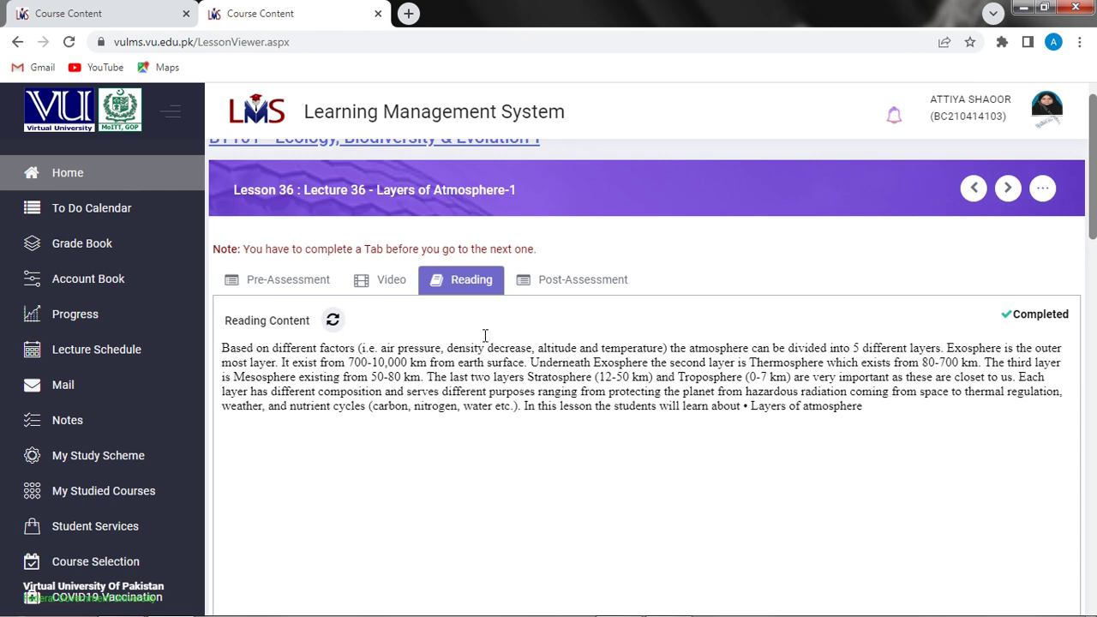
click(582, 293)
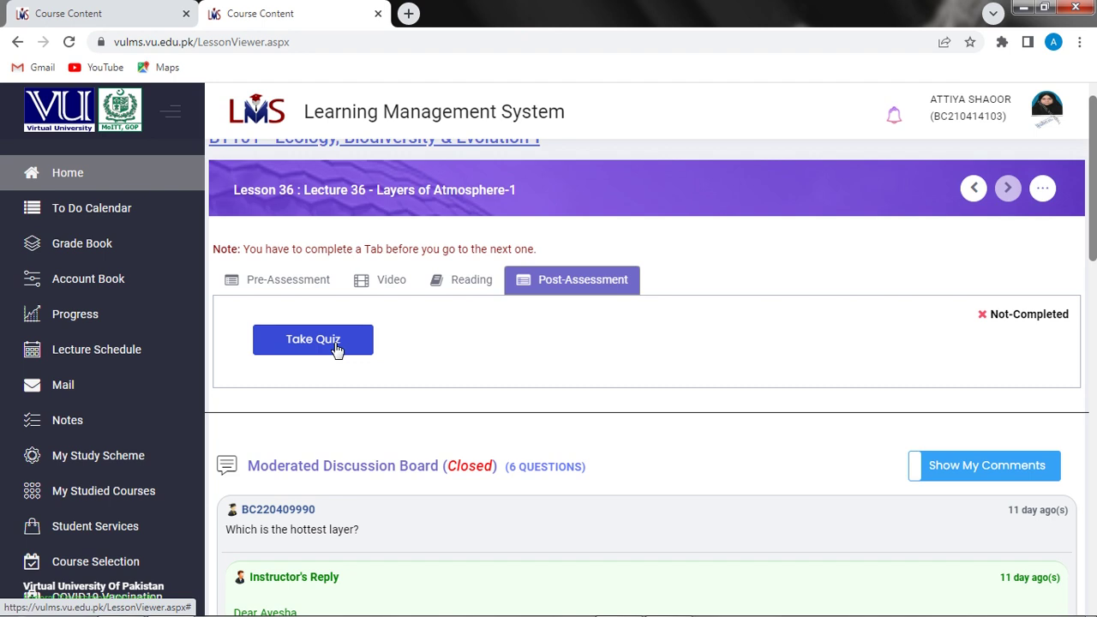
click(337, 347)
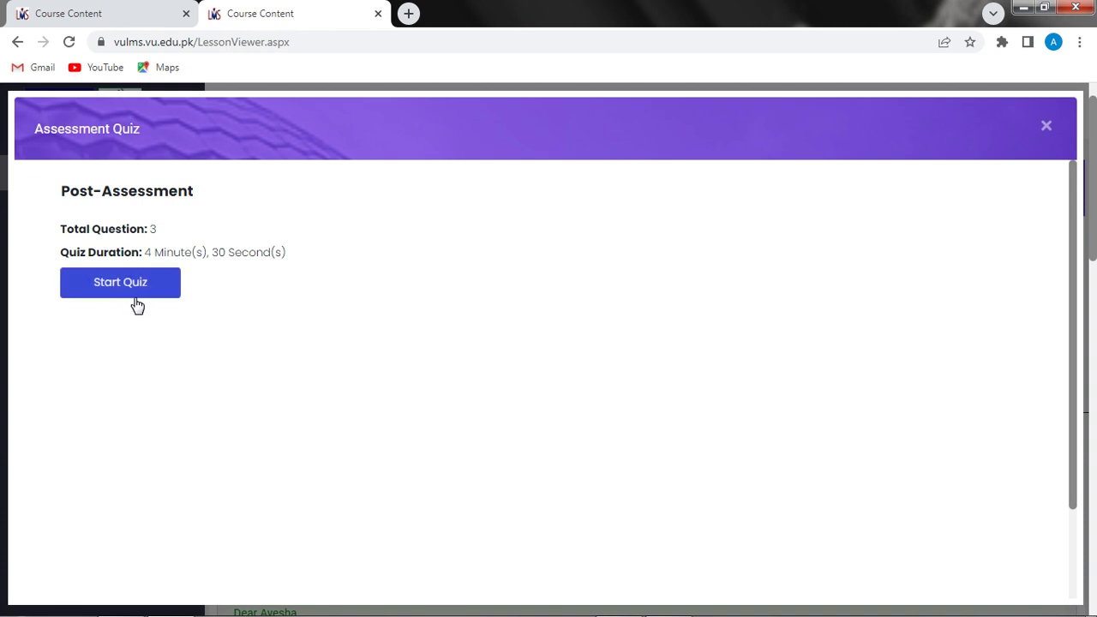
click(137, 303)
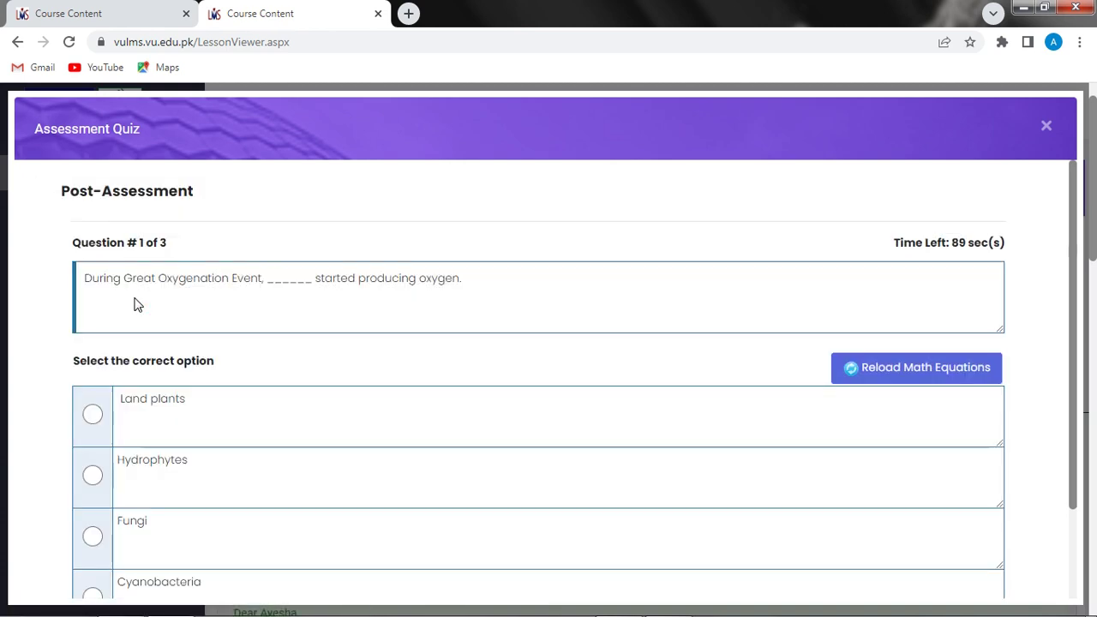
Answer the Great Oxygenation Event question with "Cyanobacteria" and save the answer.
scroll(137, 304, down, 2)
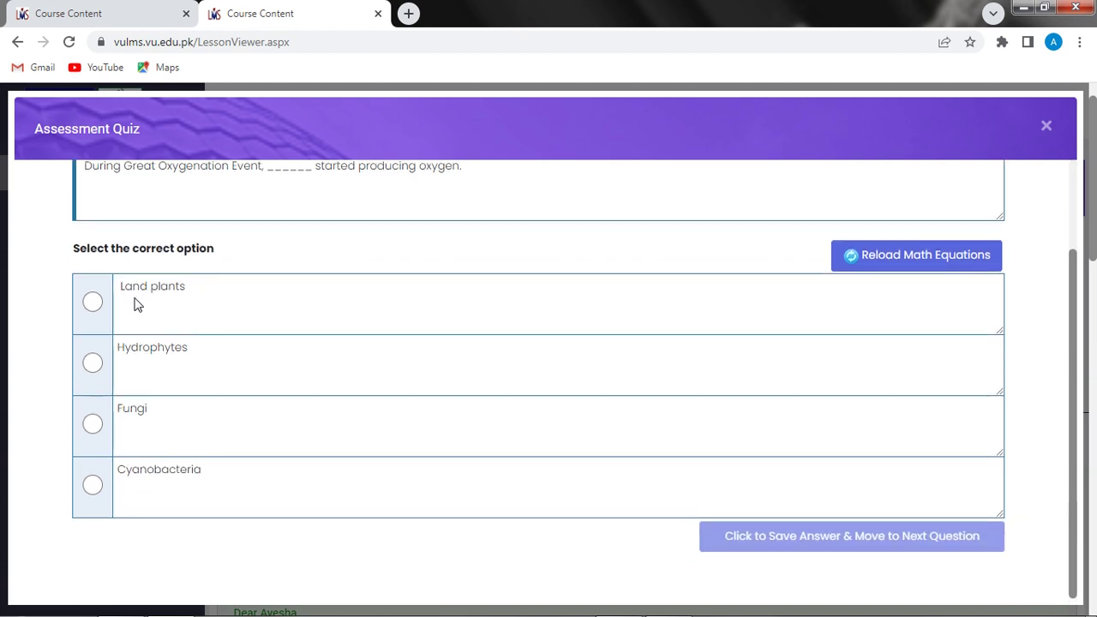
scroll(137, 304, up, 2)
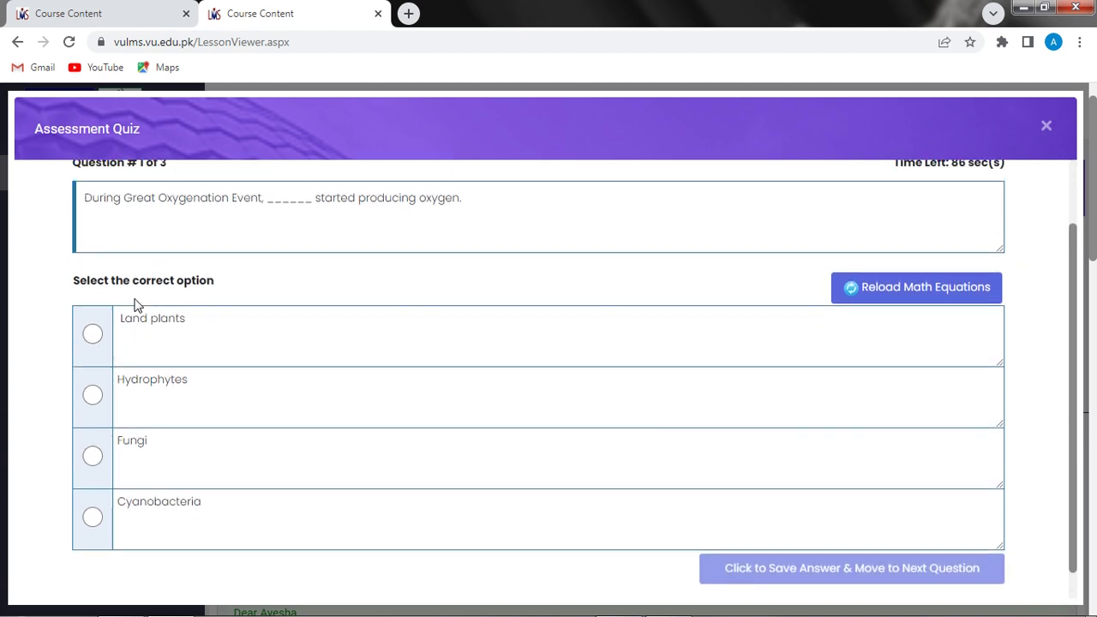
scroll(137, 304, down, 1)
scroll(135, 306, down, 1)
click(93, 517)
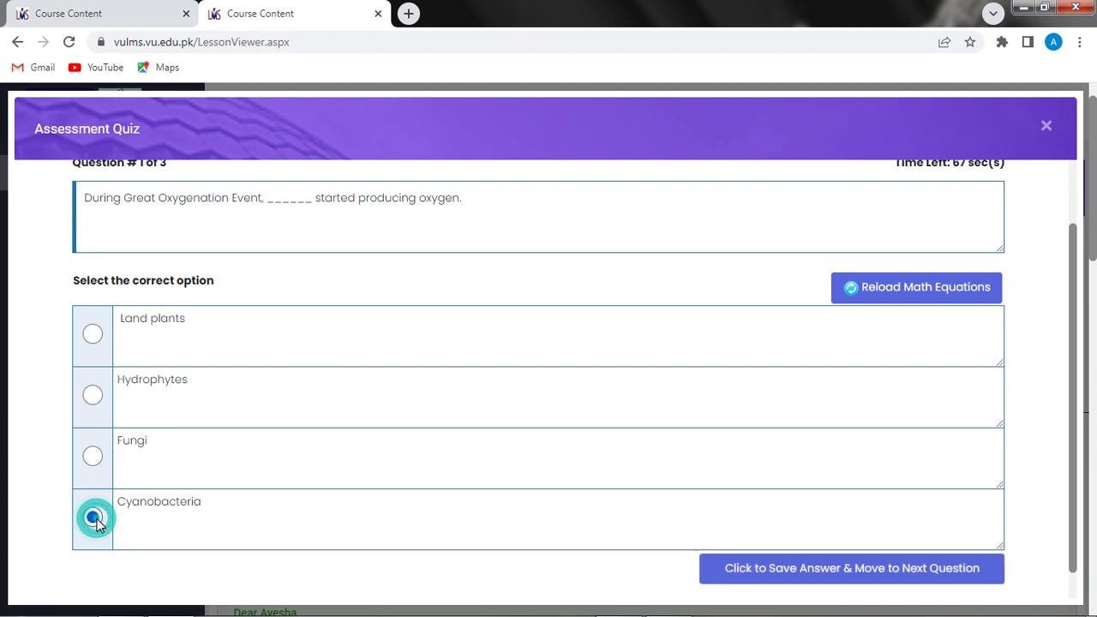
click(791, 580)
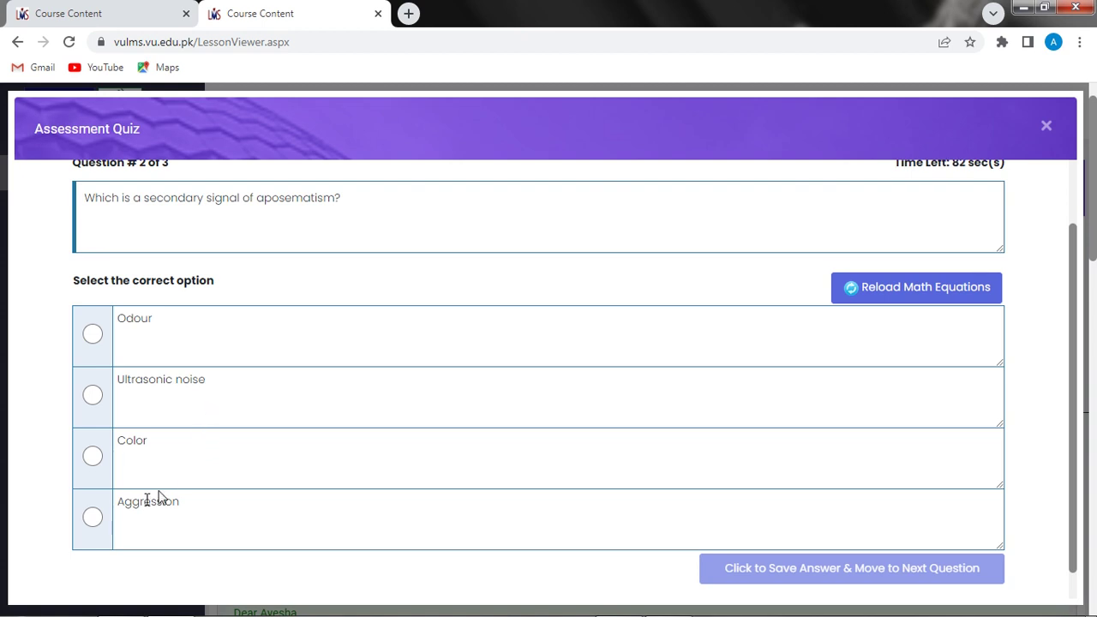
Answer the aposematism question with "Color" and the primary atmosphere question with "Volcanic activity", saving each, and close the finished quiz.
click(92, 456)
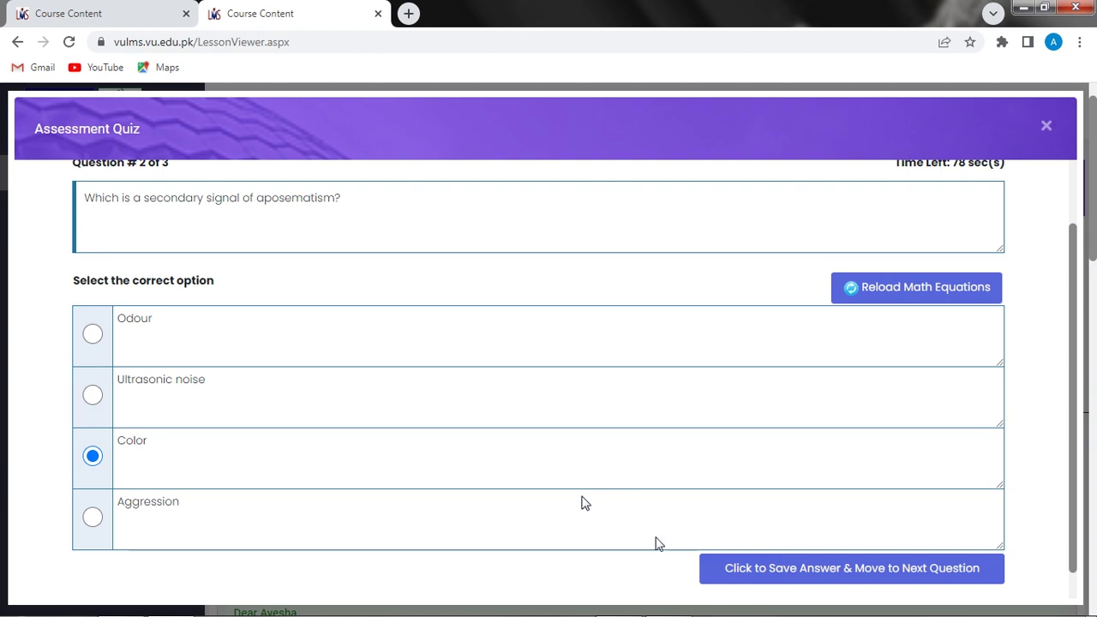
click(769, 574)
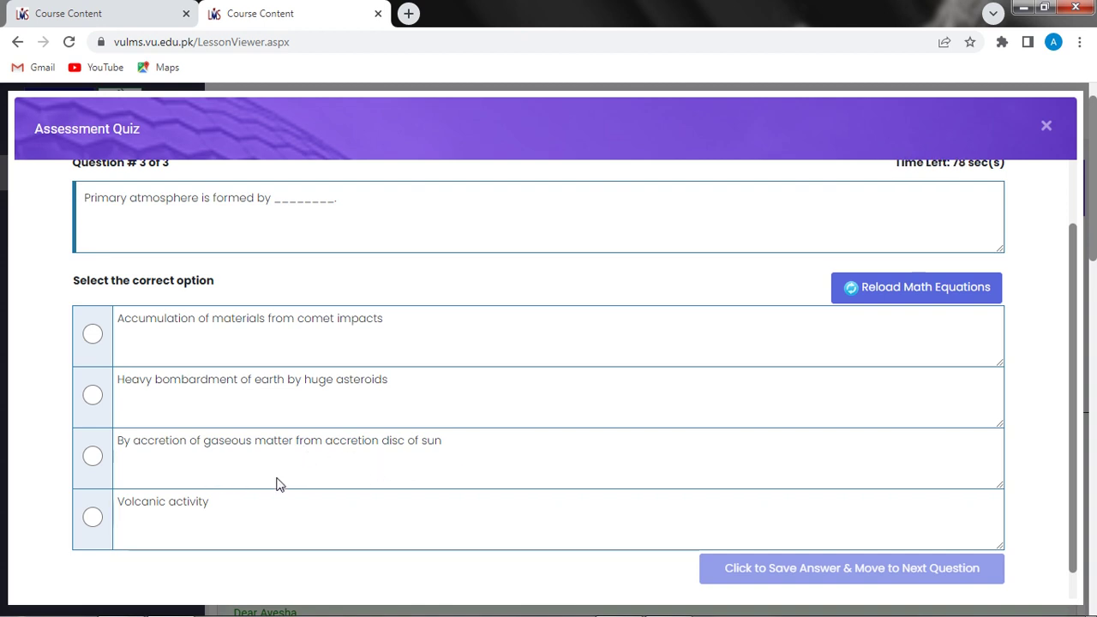
click(92, 517)
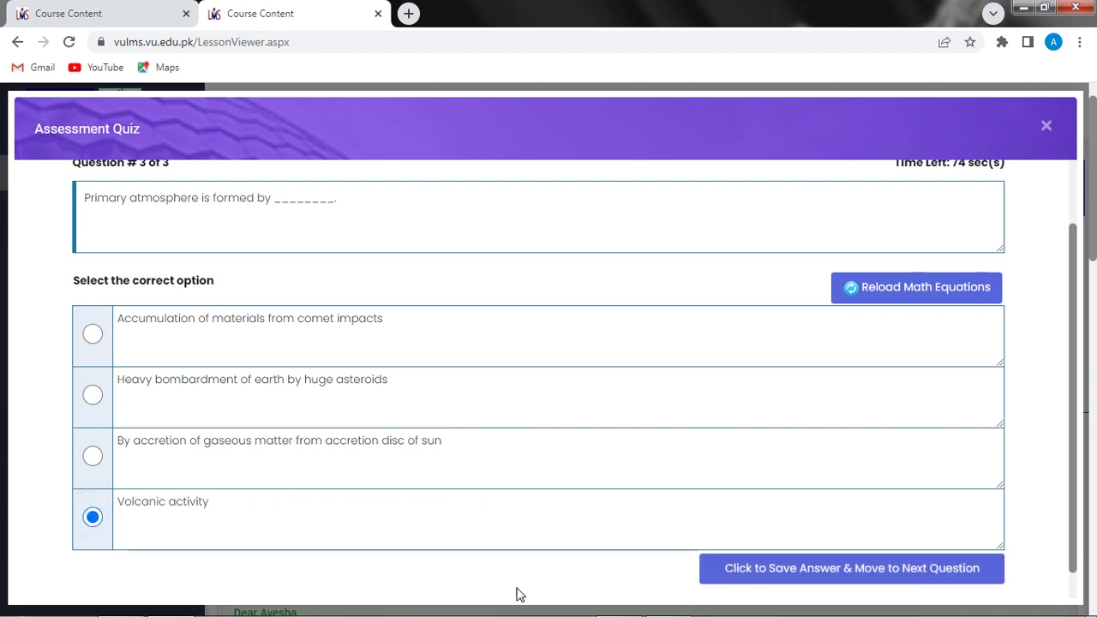
click(751, 569)
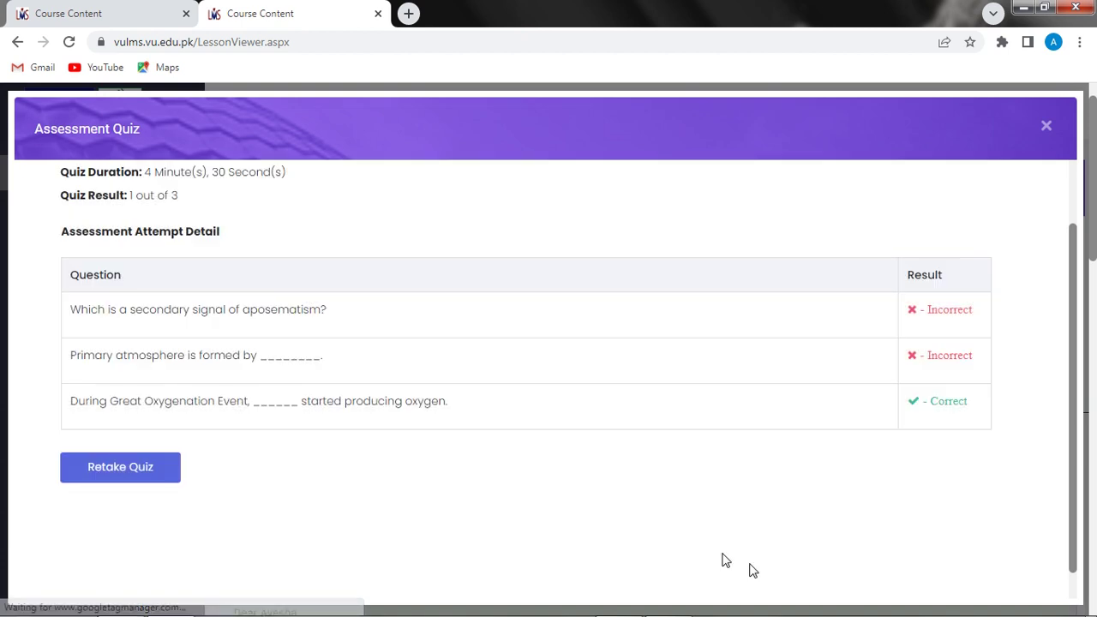
click(1046, 127)
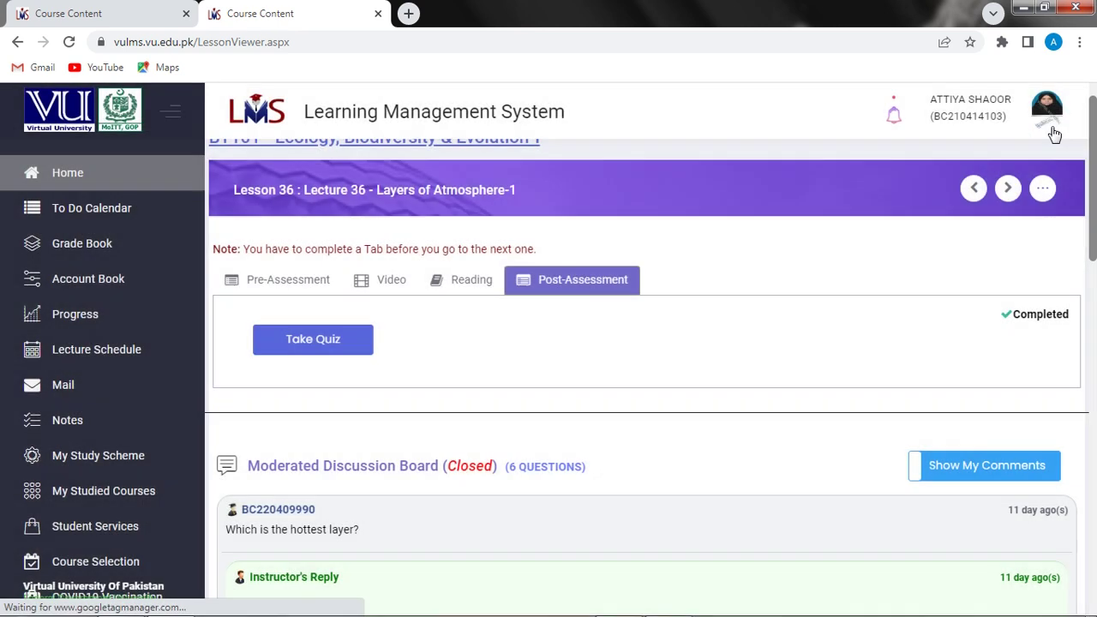